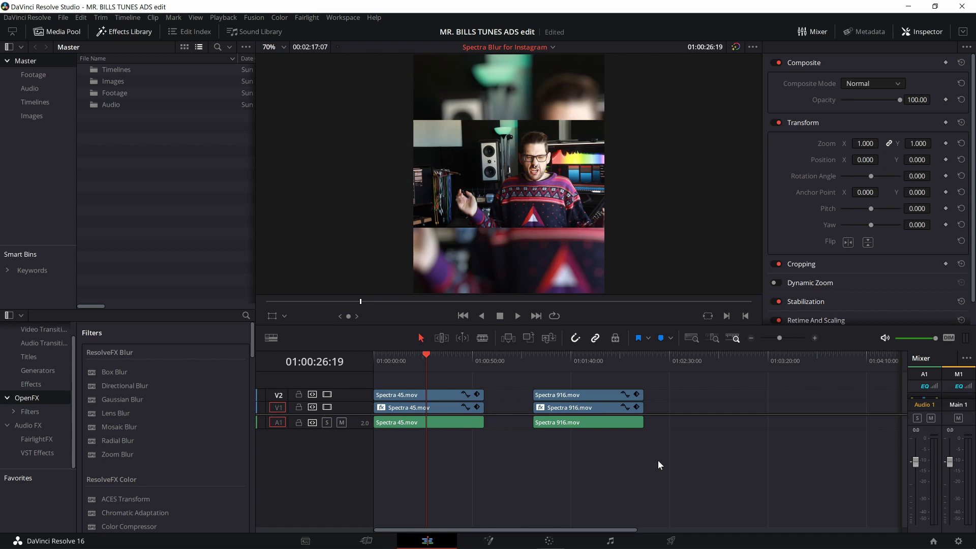
Switch to the Spectra timeline and save its timeline resolution as 1920 x 1080
click(506, 46)
click(507, 60)
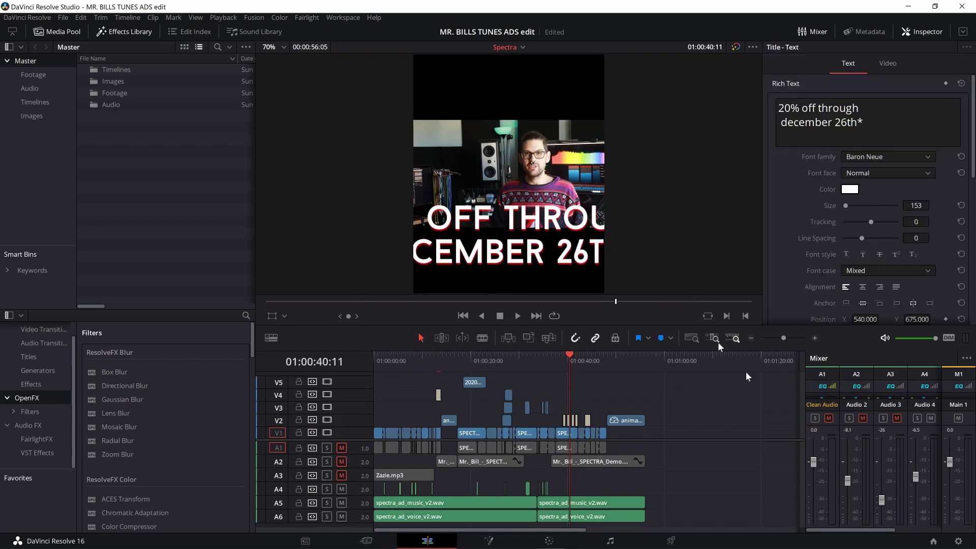
click(956, 540)
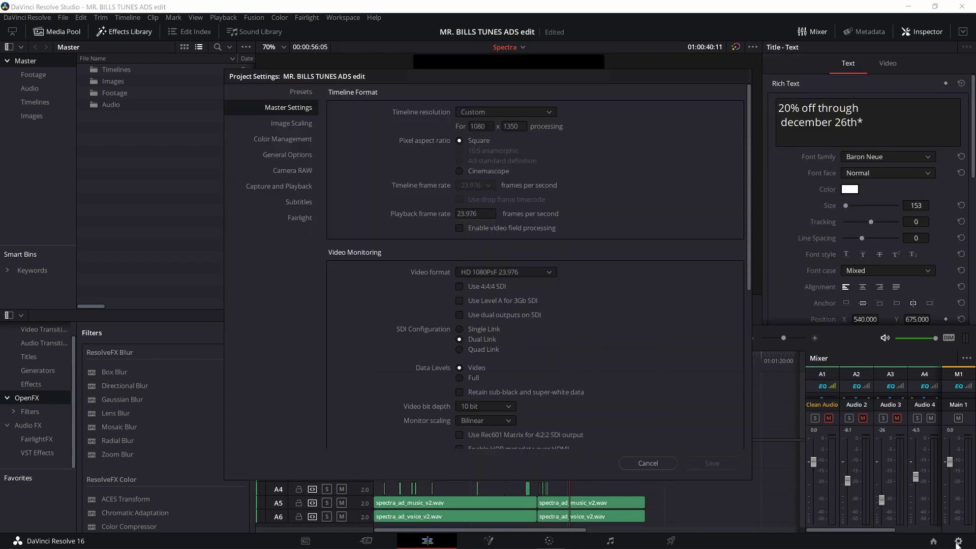
click(489, 127)
text(1920)
key(Tab)
text(1080)
click(688, 465)
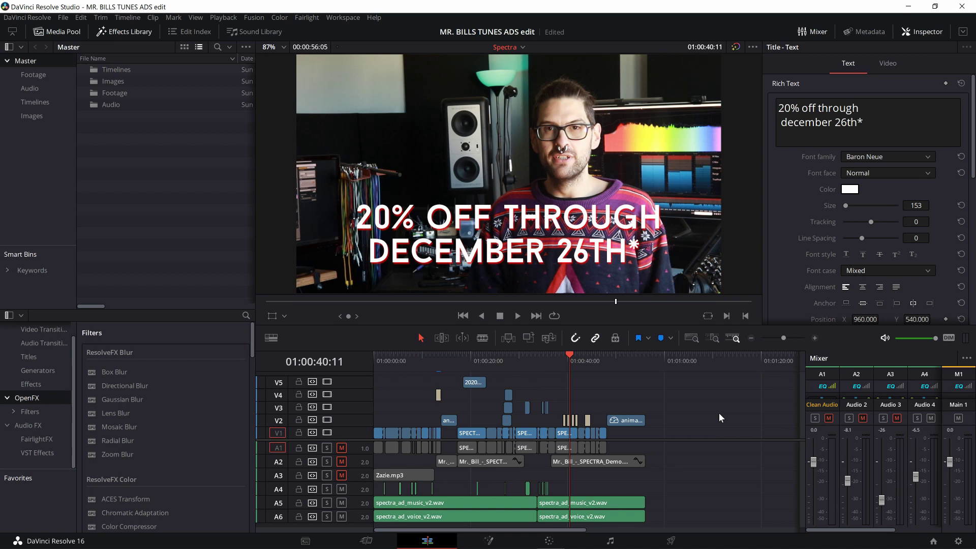
click(958, 543)
click(492, 126)
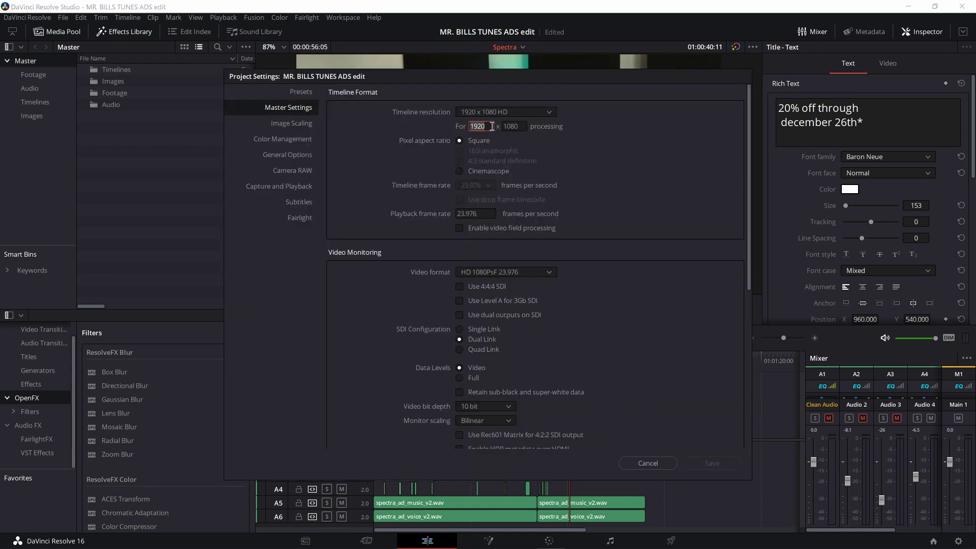
text(1080)
key(Tab)
text(1350)
click(702, 377)
key(Return)
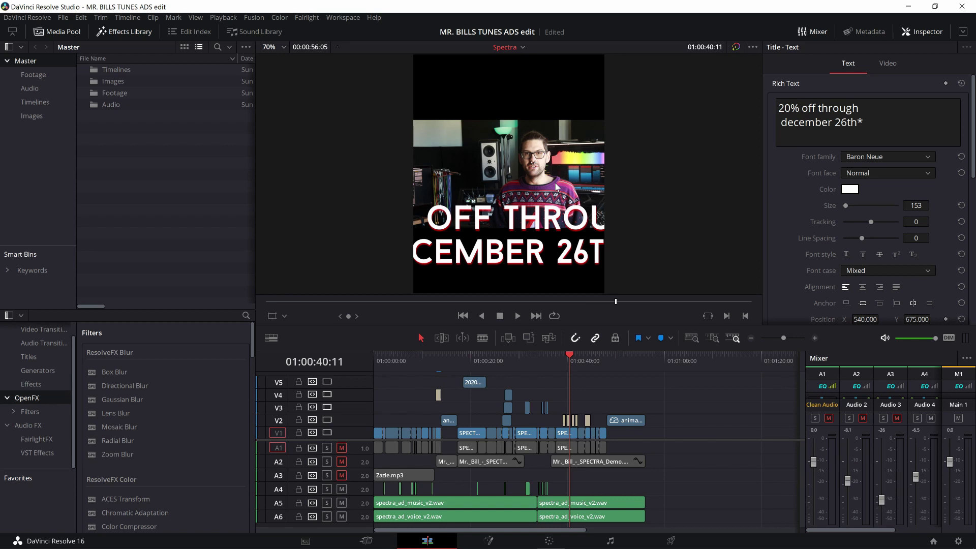
click(958, 541)
click(487, 128)
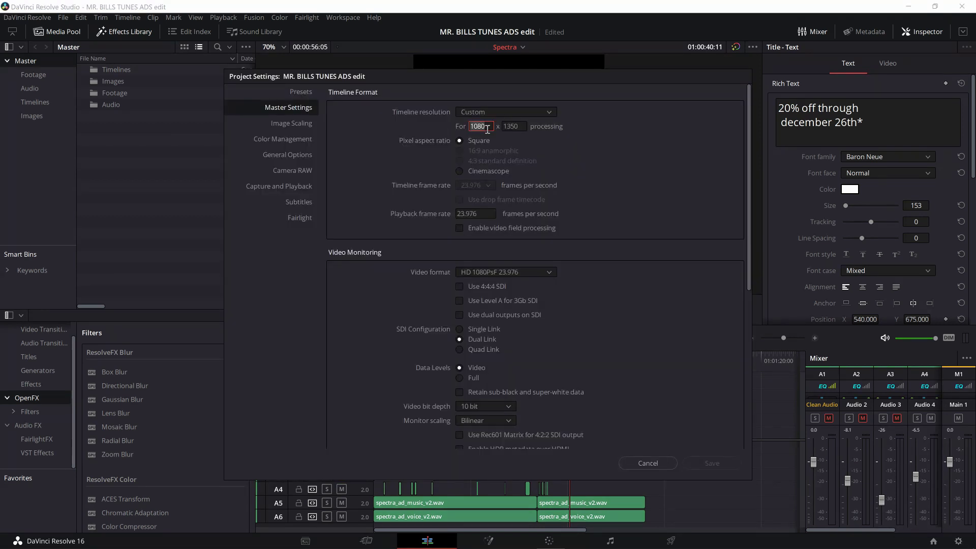
text(1920)
key(Tab)
text(1080)
click(737, 467)
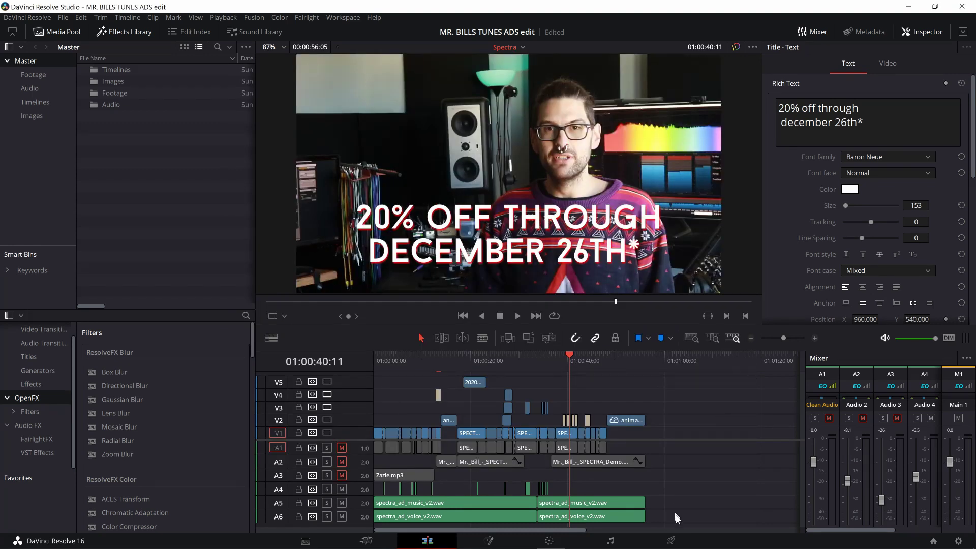
On the Deliver page, choose a Custom render resolution of 1080 x 1350
click(671, 541)
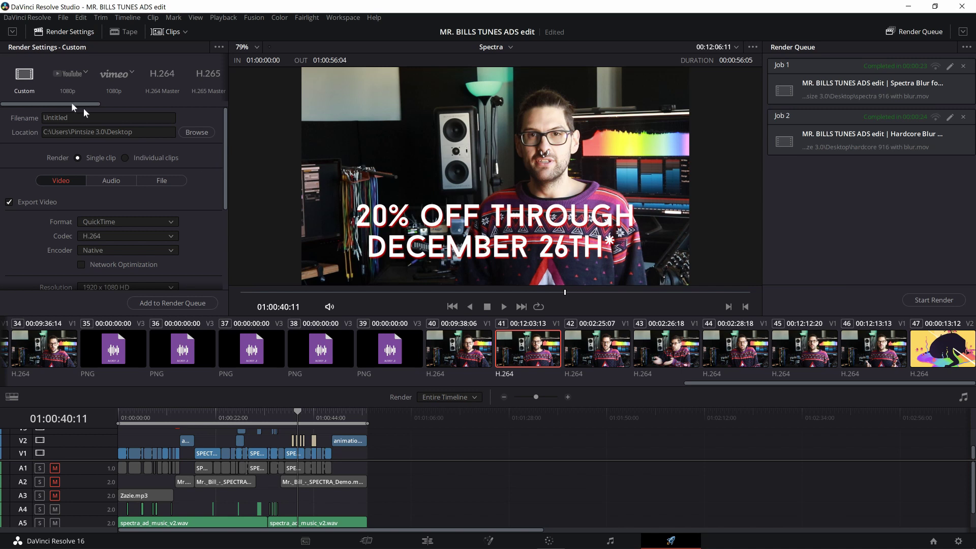
scroll(141, 177, down, 3)
scroll(142, 177, down, 1)
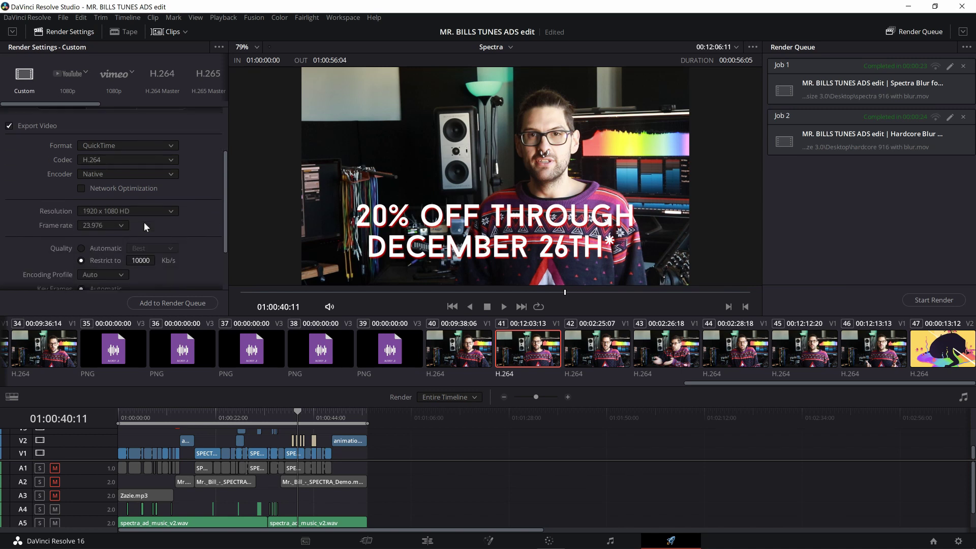
click(149, 211)
click(138, 227)
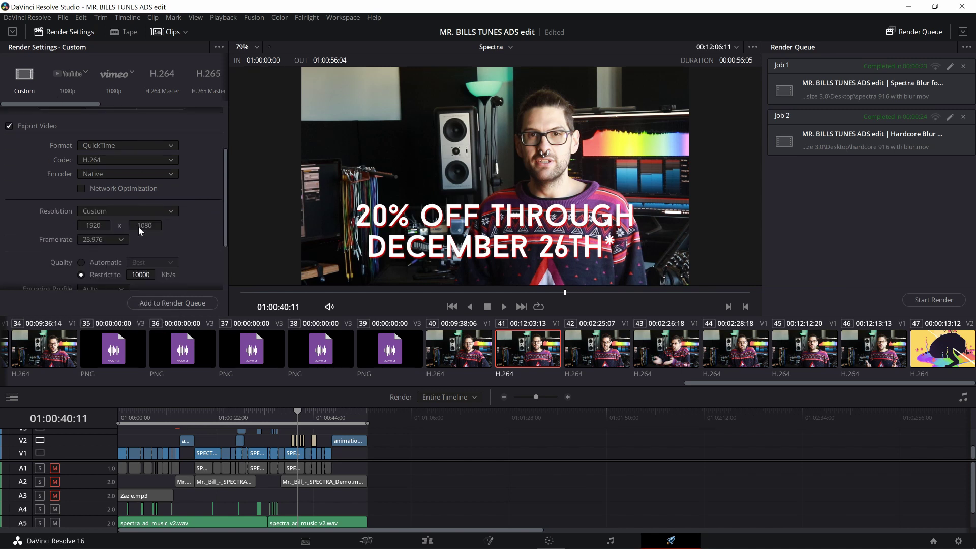
click(92, 225)
text(1080)
key(Tab)
text(1350)
key(Return)
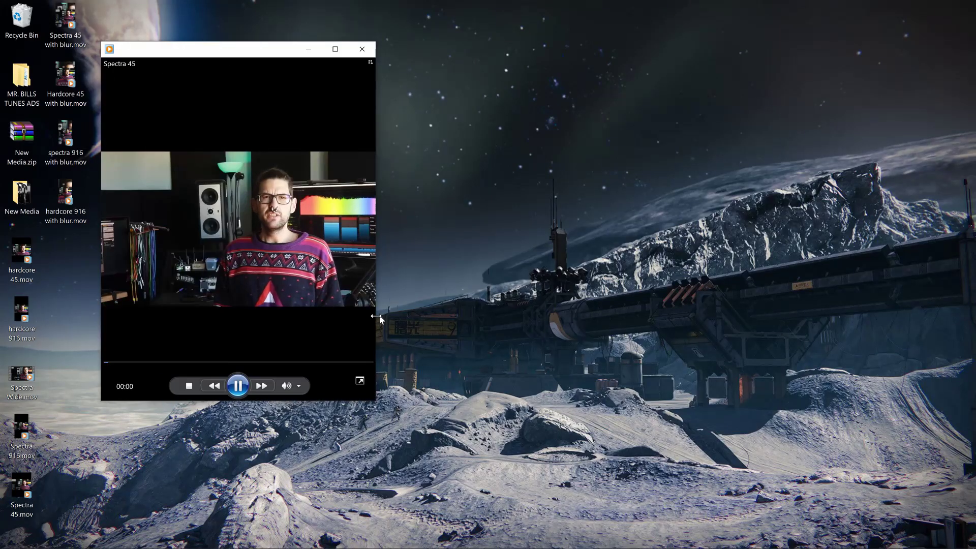
Pause Spectra 45 and jump ahead to about 0:33 to check the portrait framing
click(240, 390)
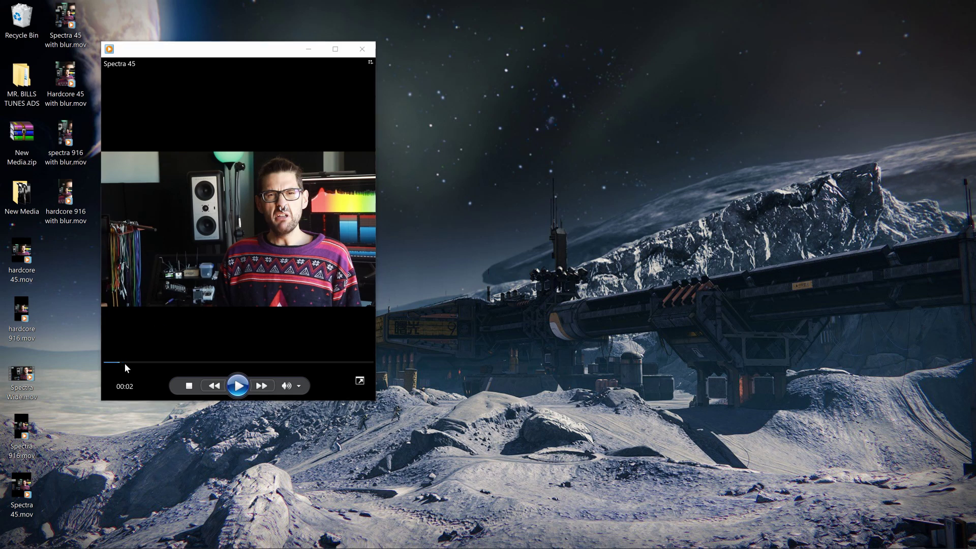
click(264, 362)
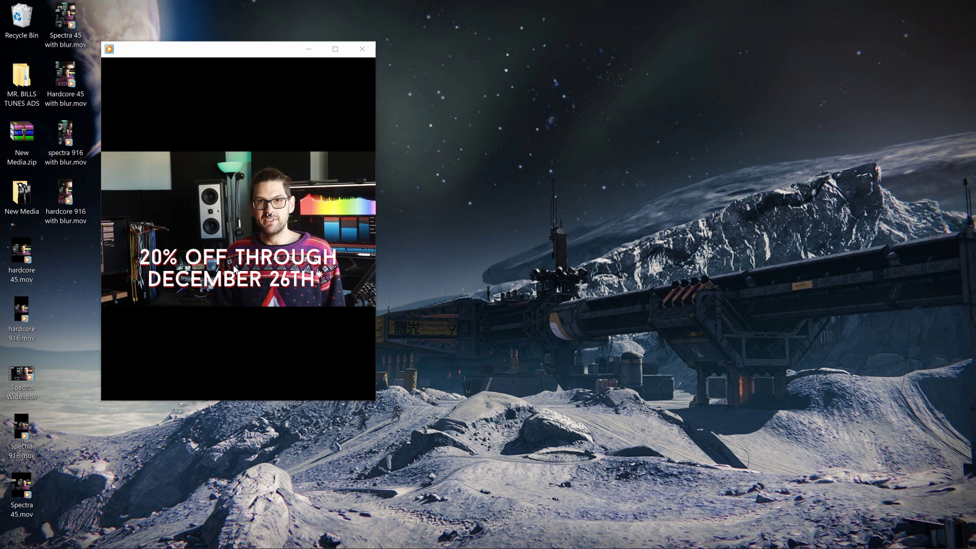
mouse_move(269, 183)
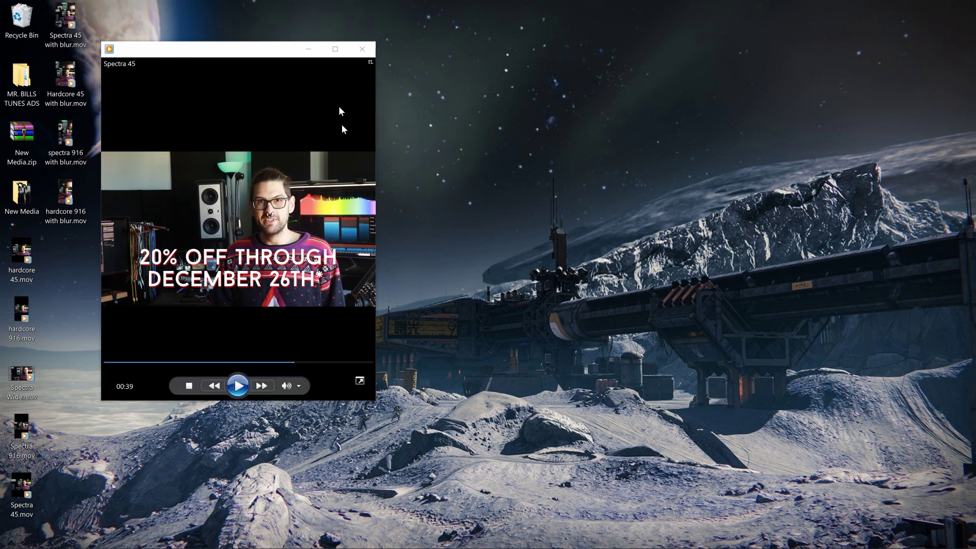
mouse_move(234, 544)
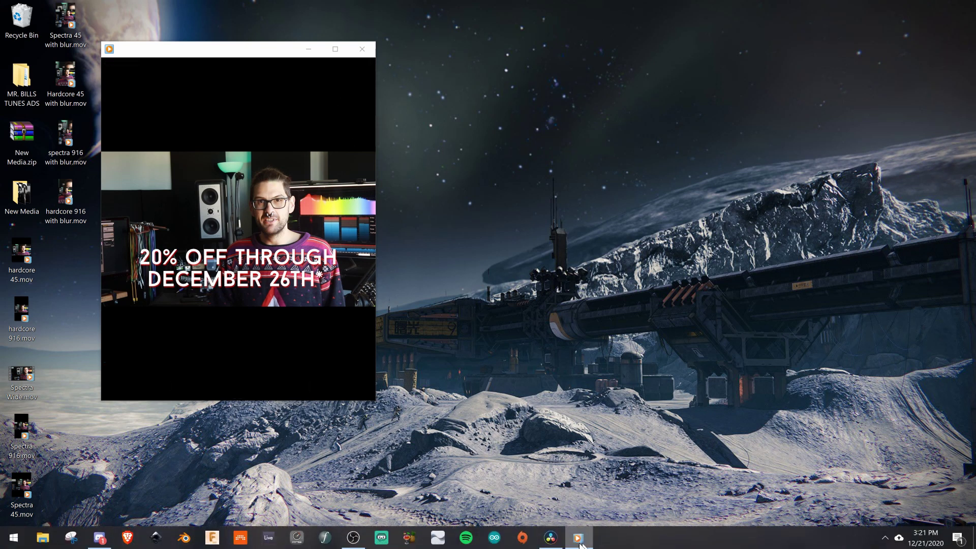
In the Spectra Blur for Instagram timeline, place Spectra 45.mov at the start
click(550, 537)
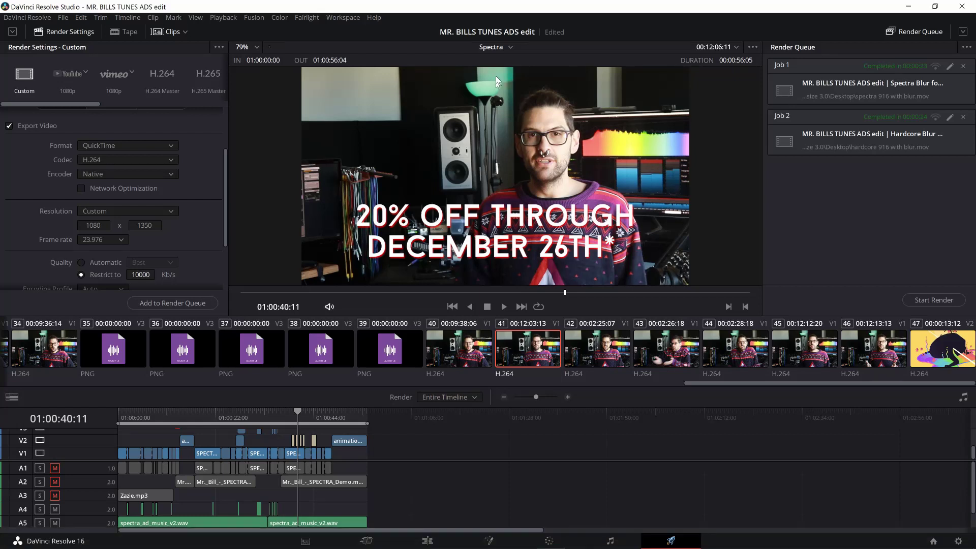
click(509, 47)
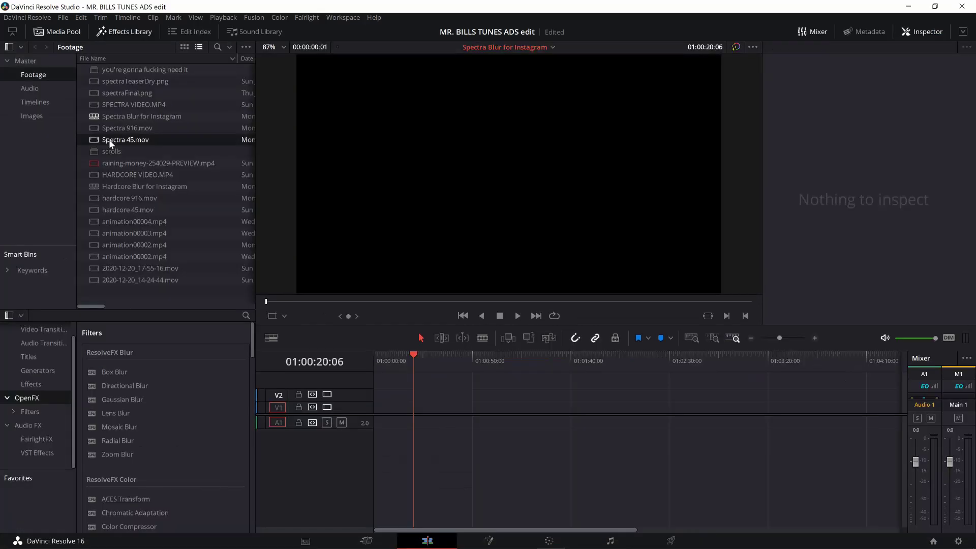
drag(385, 386, 387, 407)
click(412, 406)
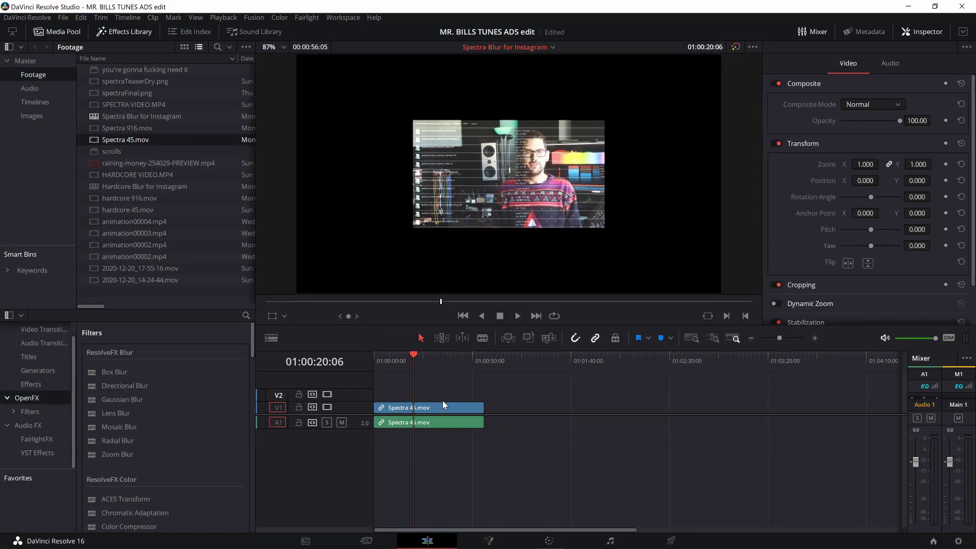
Save the timeline resolution as 1080 x 1350 and move to the 20% OFF frame
click(958, 542)
click(480, 126)
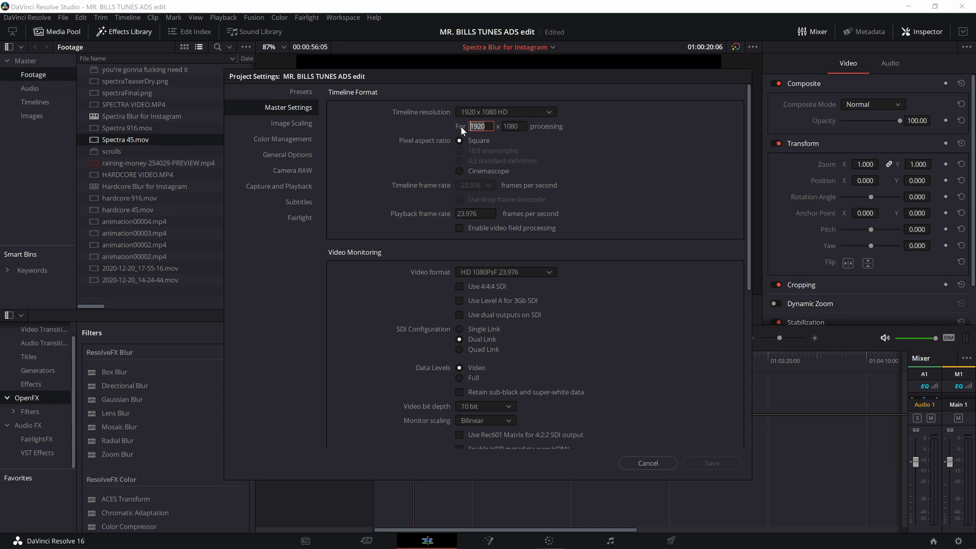
text(1)
key(Tab)
text(1350)
click(721, 462)
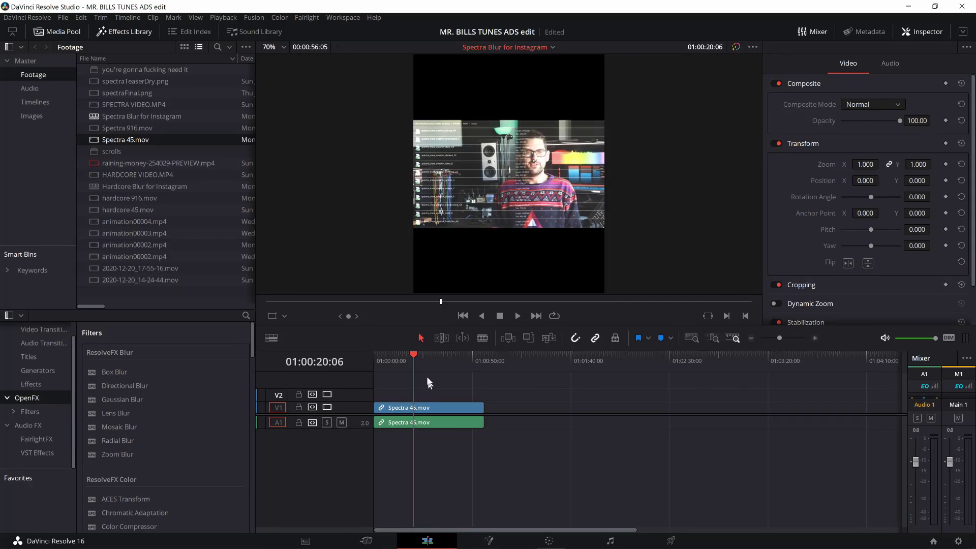
click(454, 384)
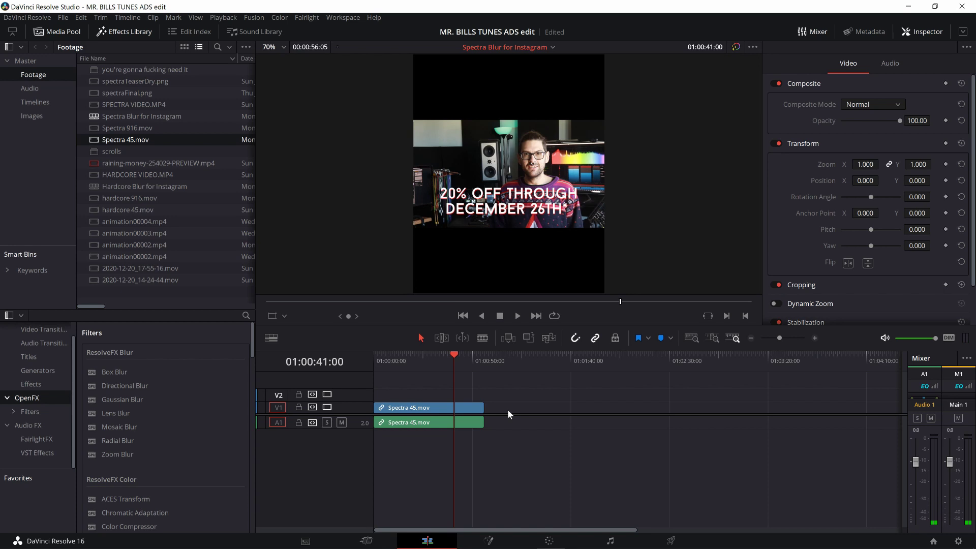
Unlink the clip's audio and paste a copy of the video onto V2, aligned with the original
click(497, 398)
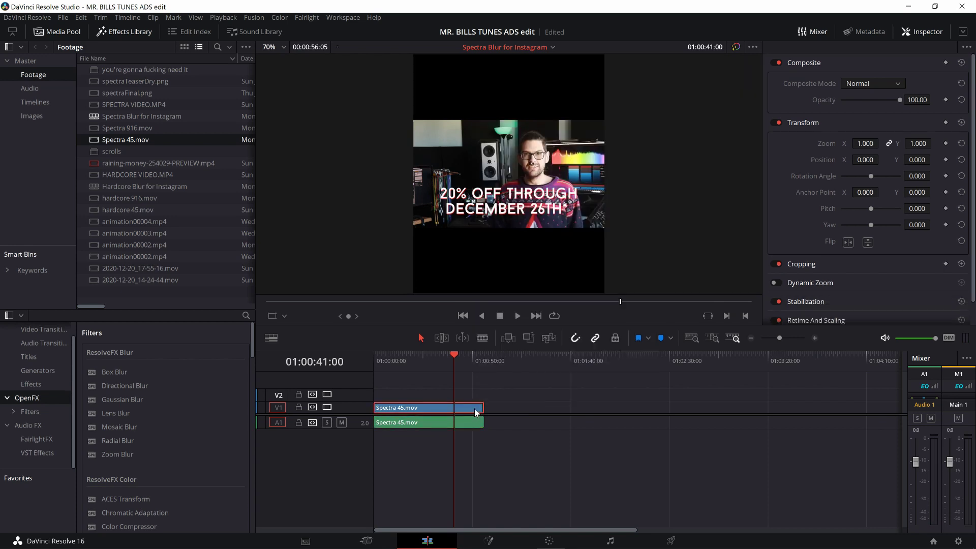
click(486, 362)
key(ctrl+v)
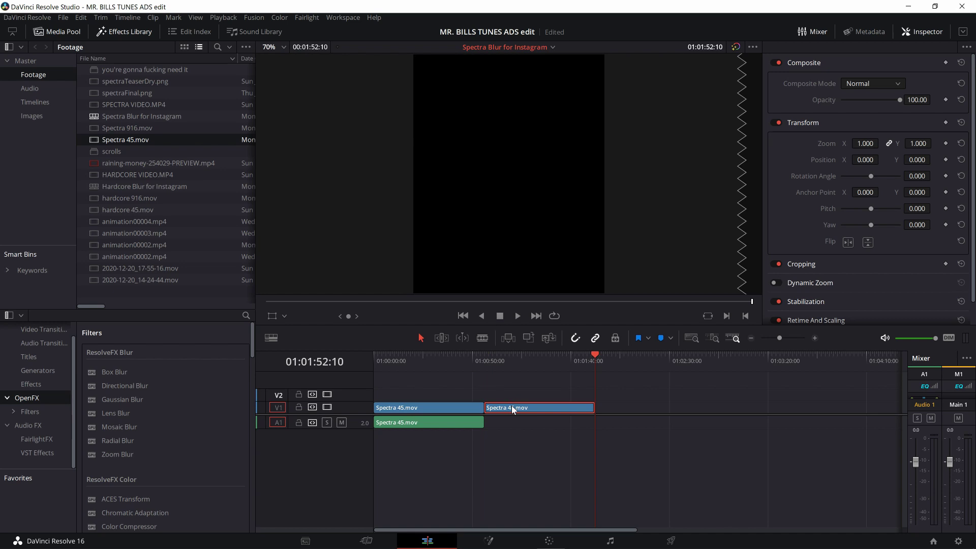
drag(512, 404, 402, 395)
click(401, 362)
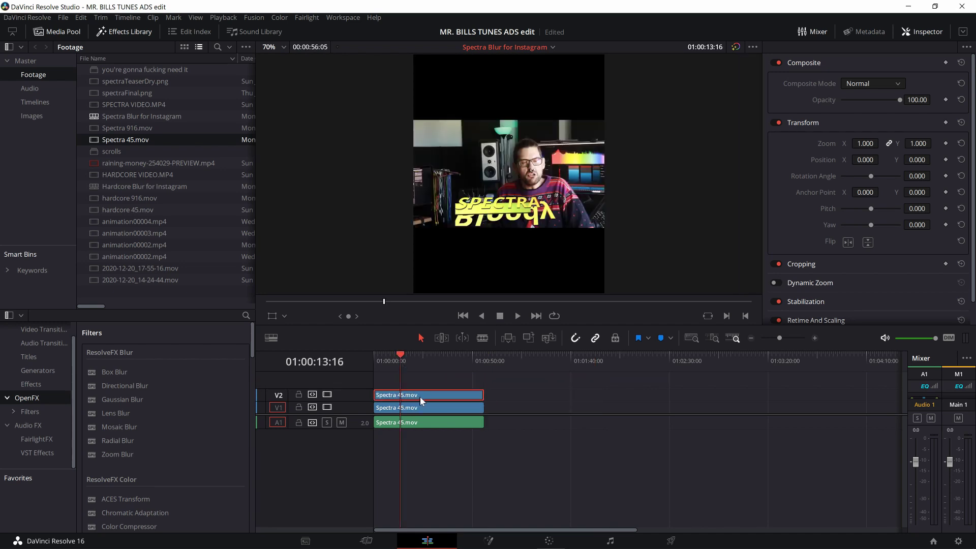
Crop the V2 copy 371 at top and bottom and recentre the preview
click(426, 408)
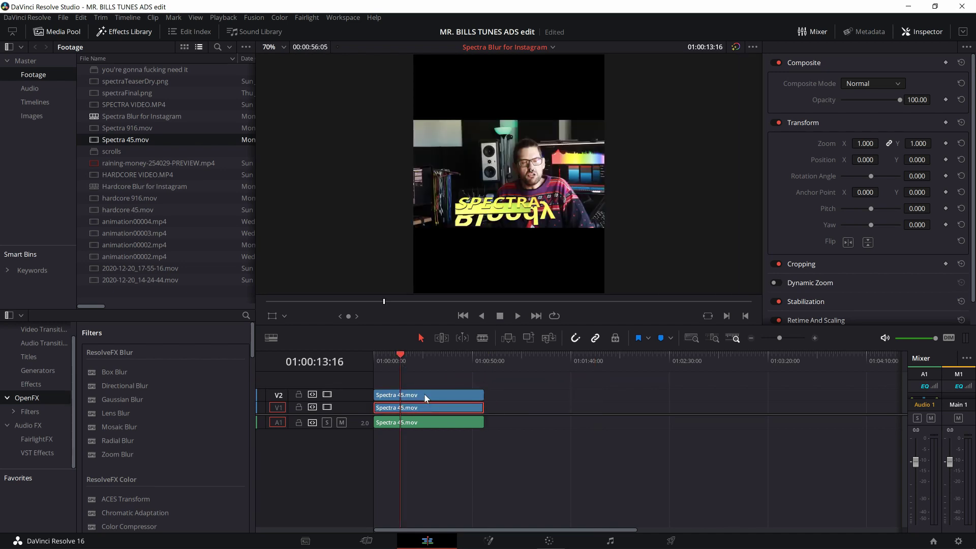
click(424, 393)
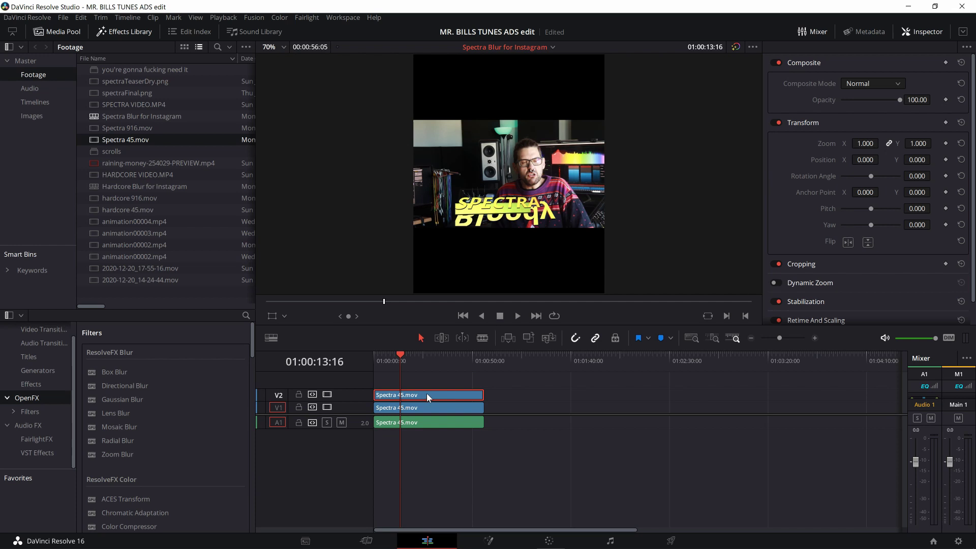
click(426, 410)
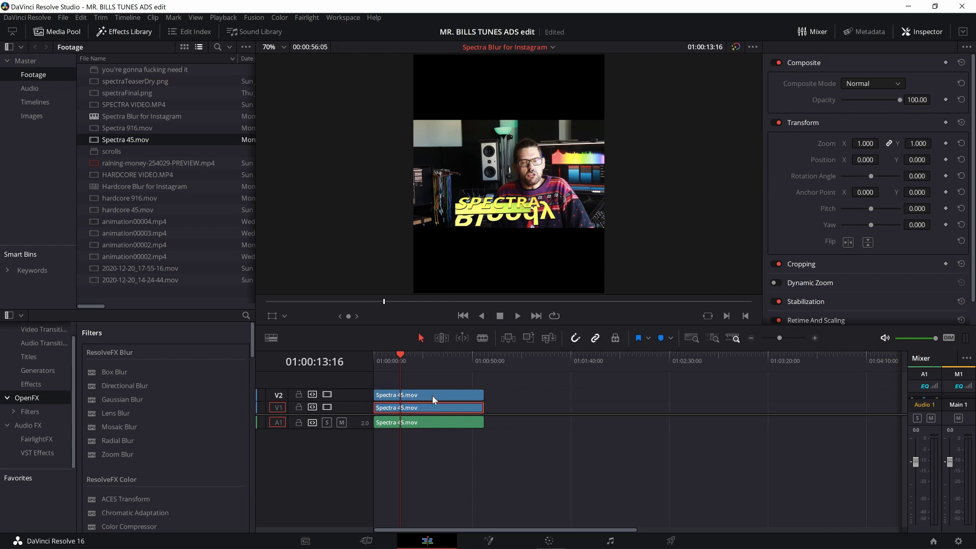
click(433, 394)
scroll(813, 182, down, 1)
click(804, 240)
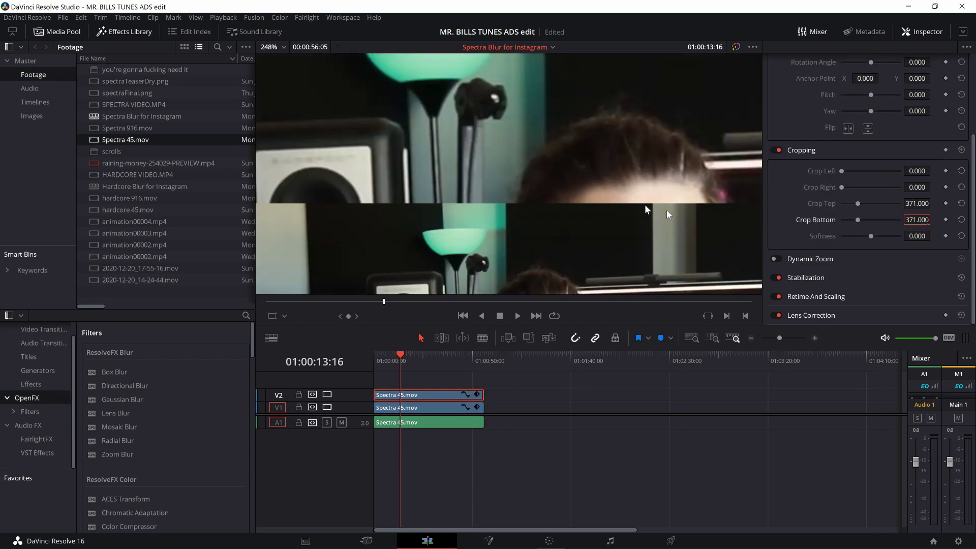
scroll(498, 194, down, 8)
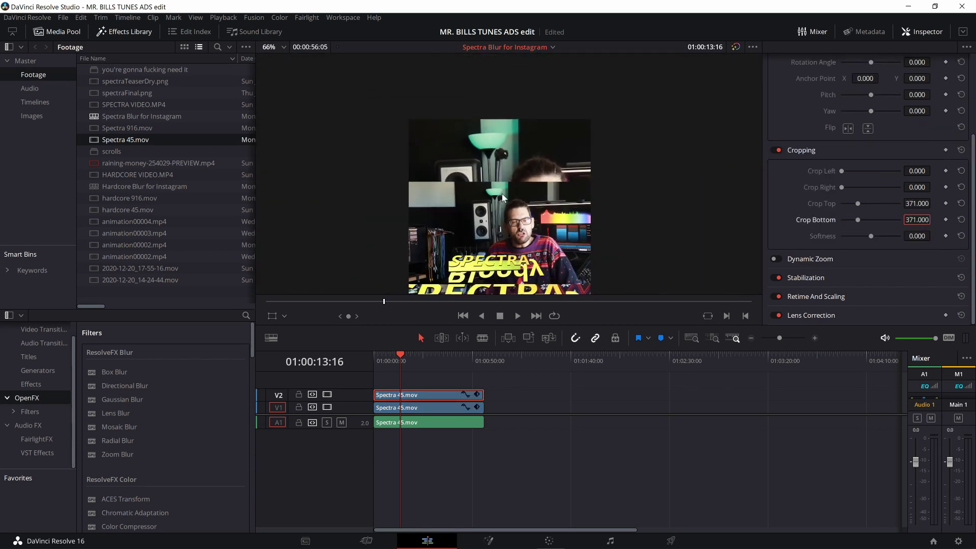
drag(522, 256, 527, 219)
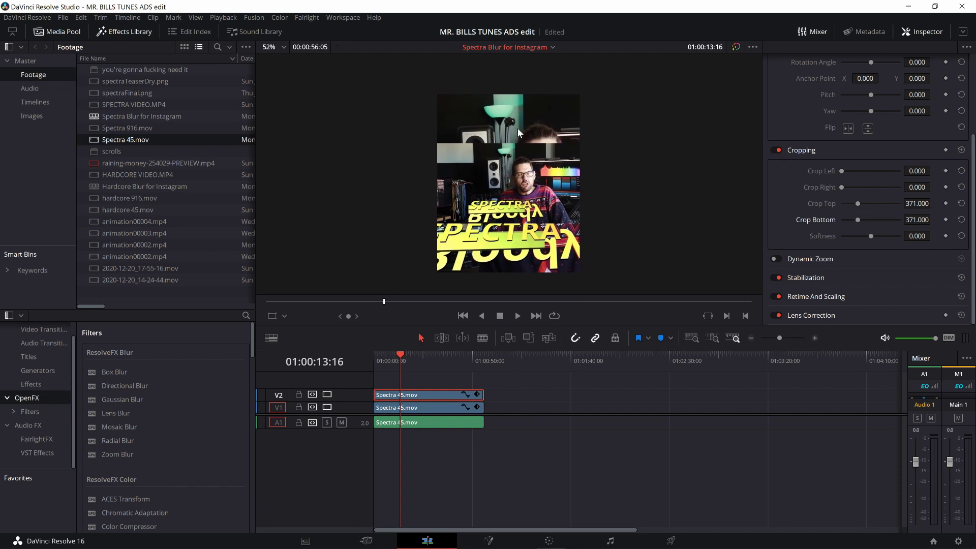
click(436, 407)
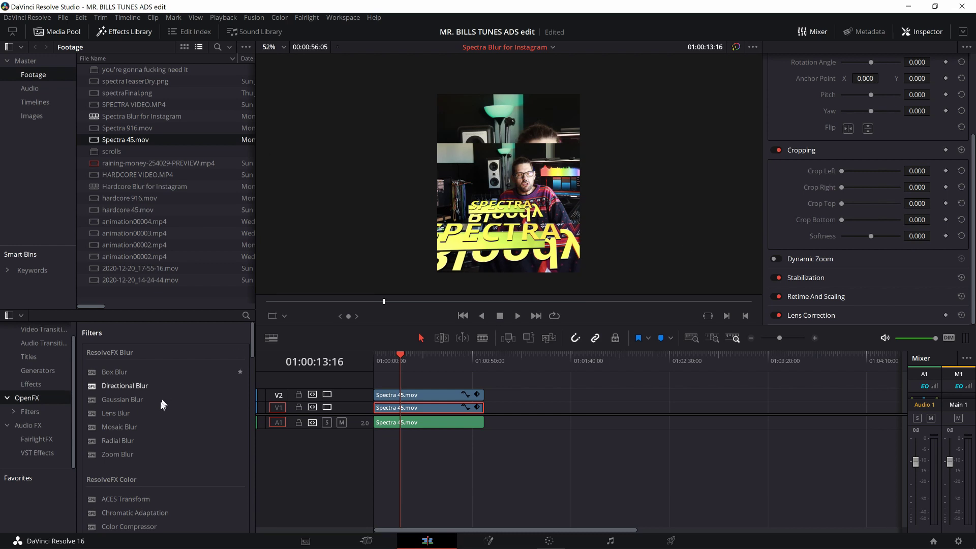
Apply Lens Blur to the V1 background clip and raise its Blur Size to 5.93
drag(113, 413, 395, 411)
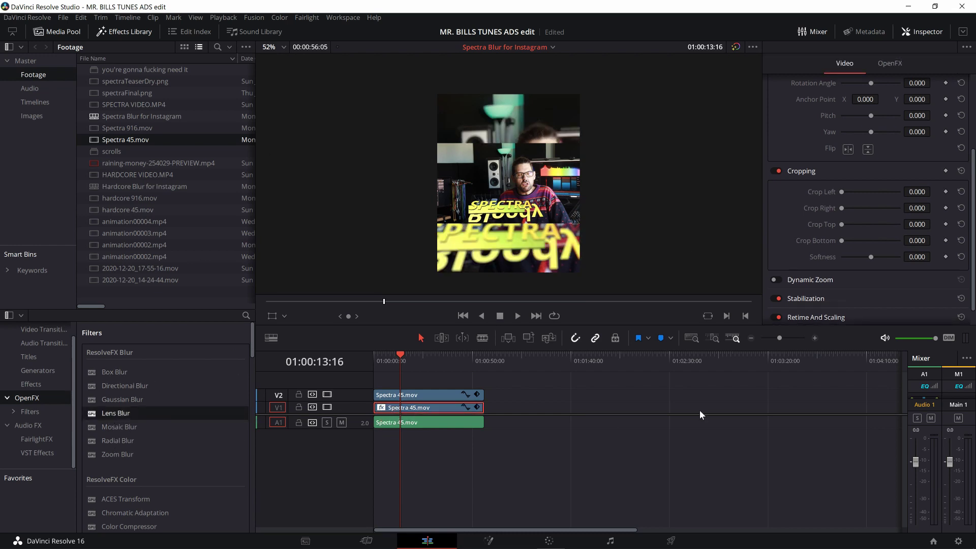
click(415, 361)
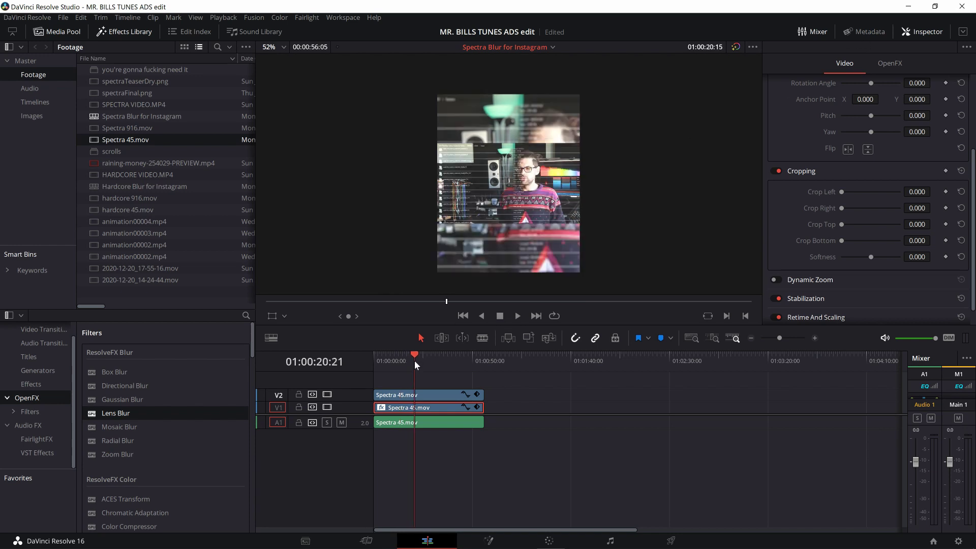
click(887, 63)
scroll(871, 181, down, 2)
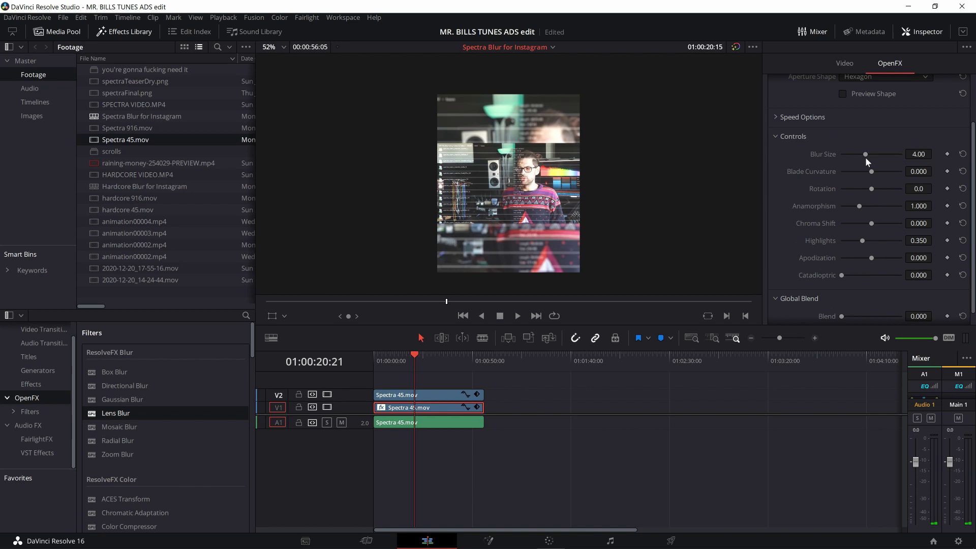
drag(868, 153, 878, 152)
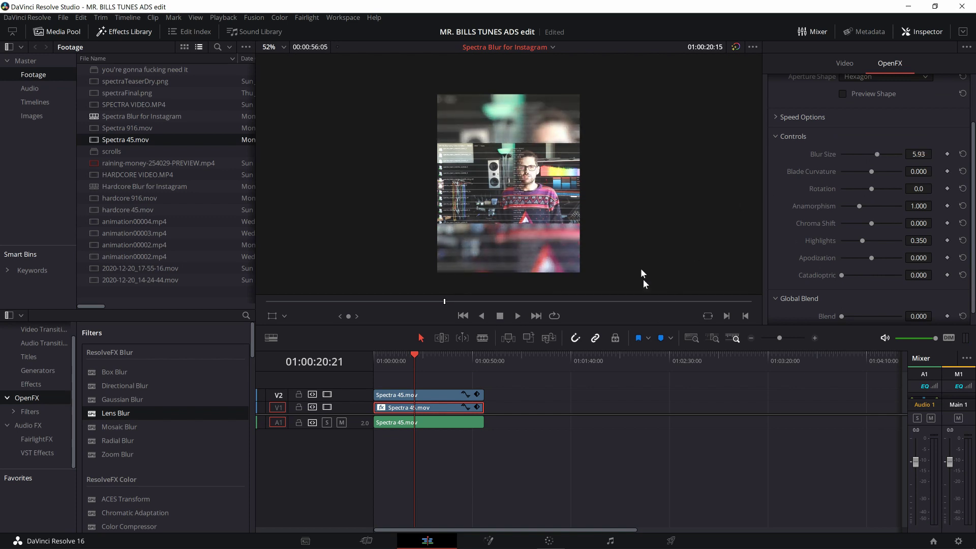